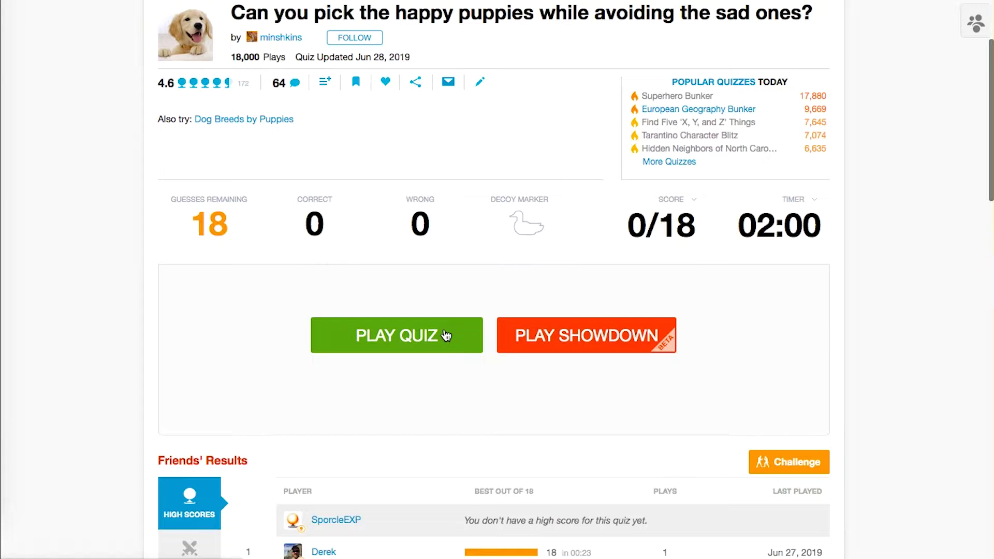
Play the happy-puppies sample quiz and pick one happy puppy photo
left_click(445, 336)
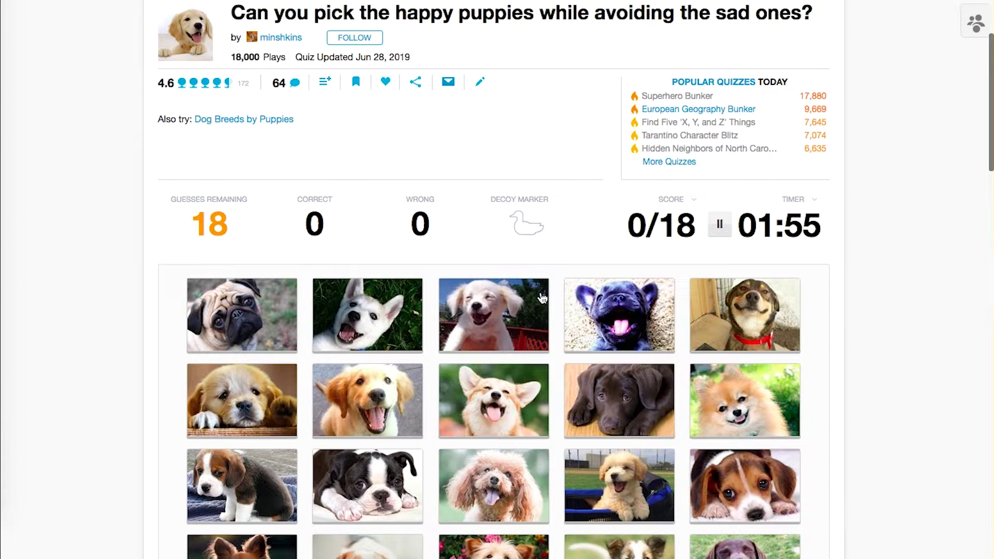
left_click(480, 337)
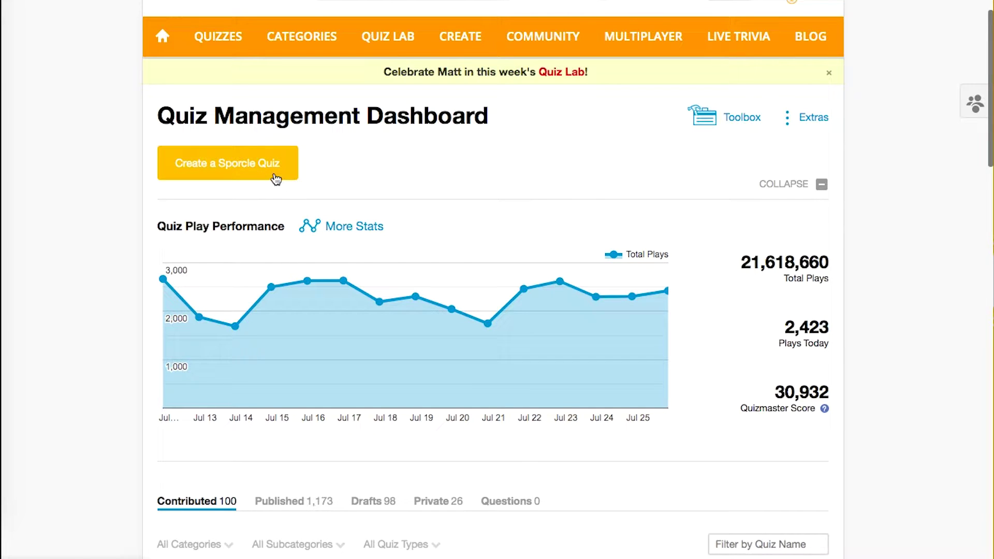
Create a new quiz named 'Click the Sporcle Globes' with quiz type Clickable
left_click(276, 178)
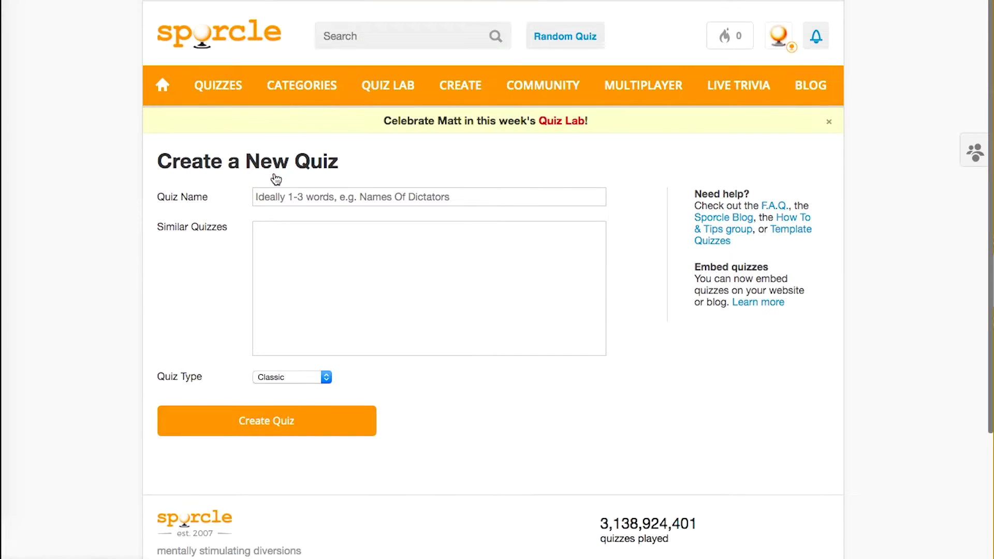
left_click(322, 197)
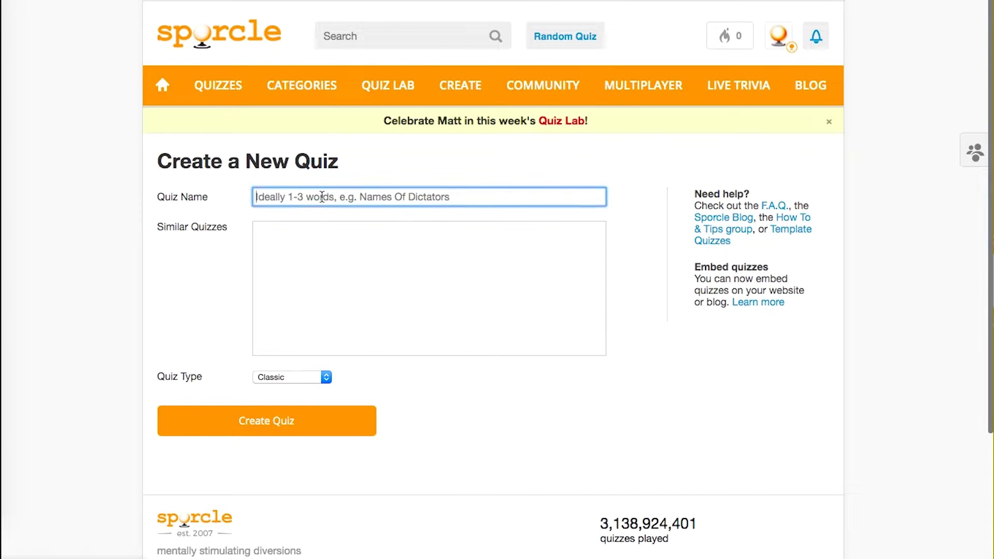
type("S")
key("BackSpace")
type("Click the Spor")
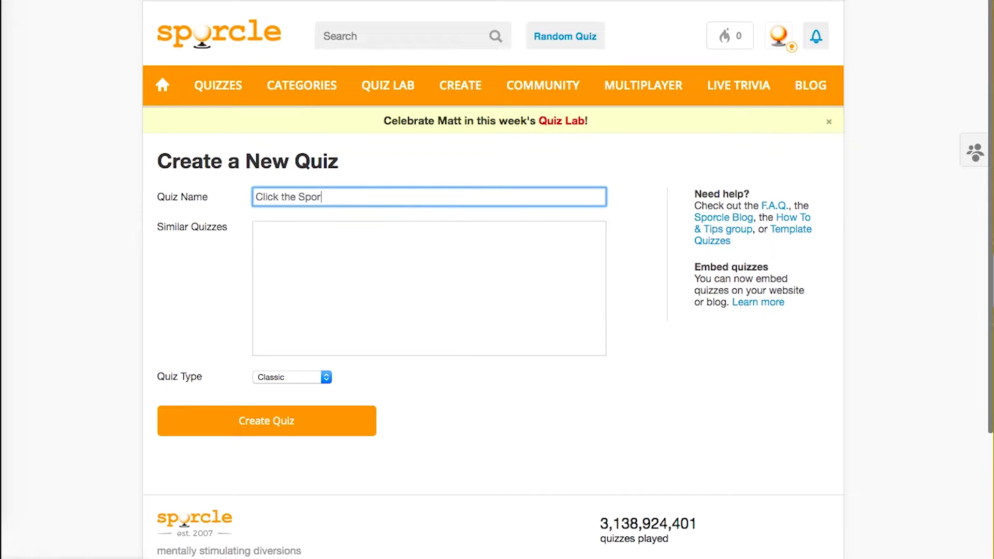
type("cle Globes")
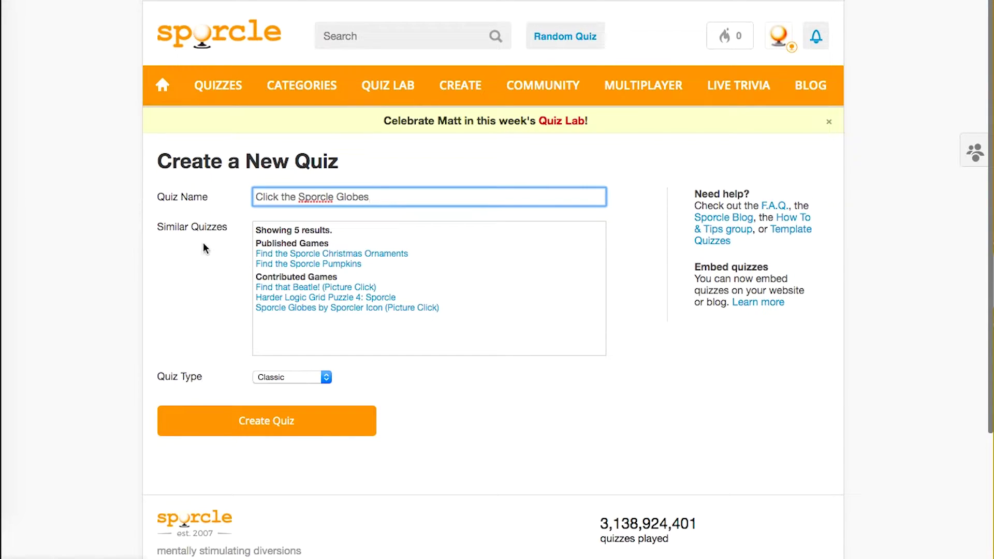
left_click(133, 263)
left_click(283, 378)
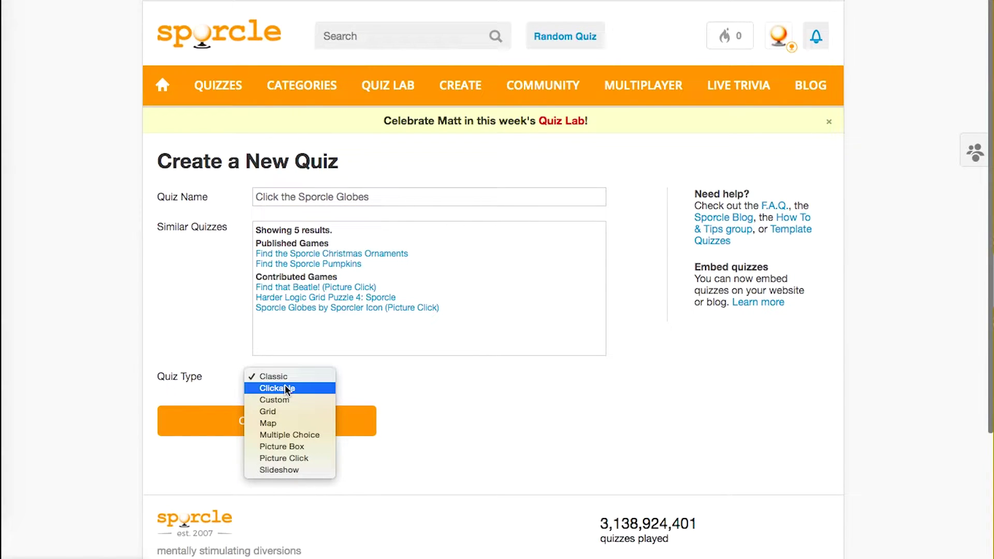
left_click(286, 388)
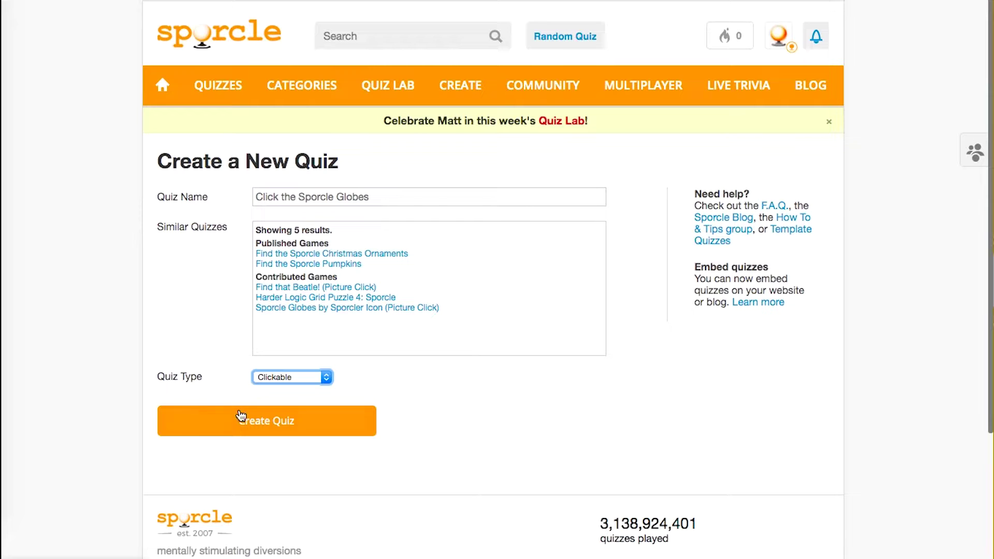
left_click(244, 420)
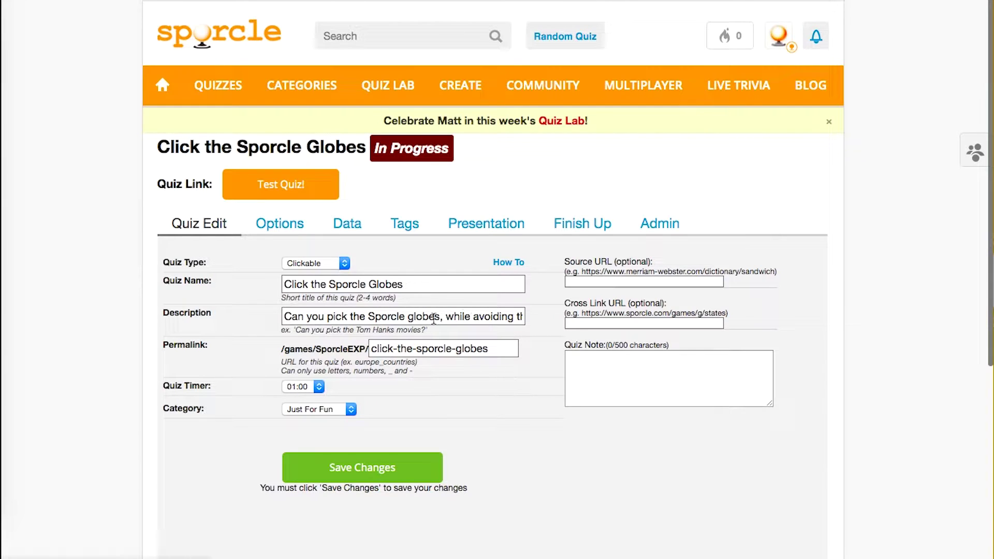
Check that the description reads 'Can you pick the Sporcle globes, while avoiding the decoys?'
left_click(301, 318)
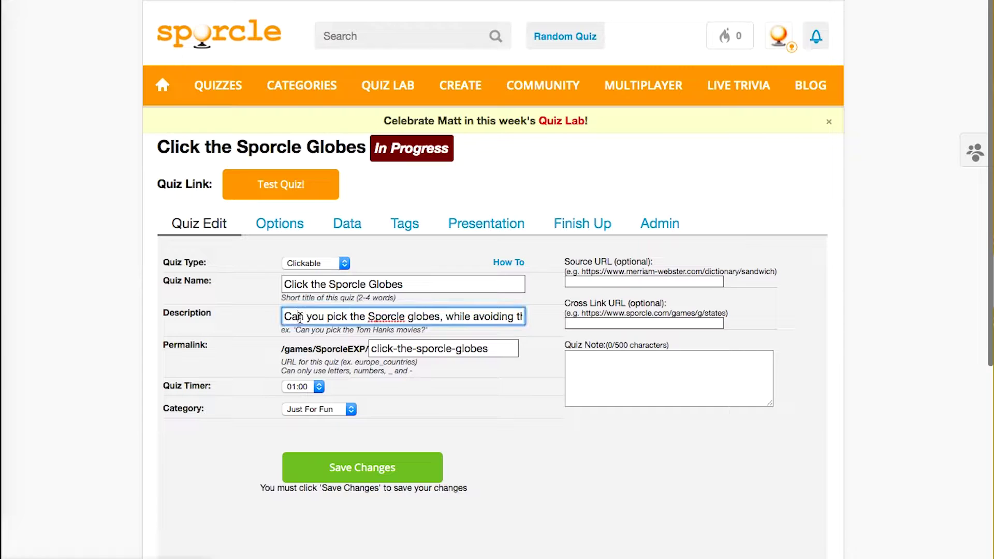
key("End")
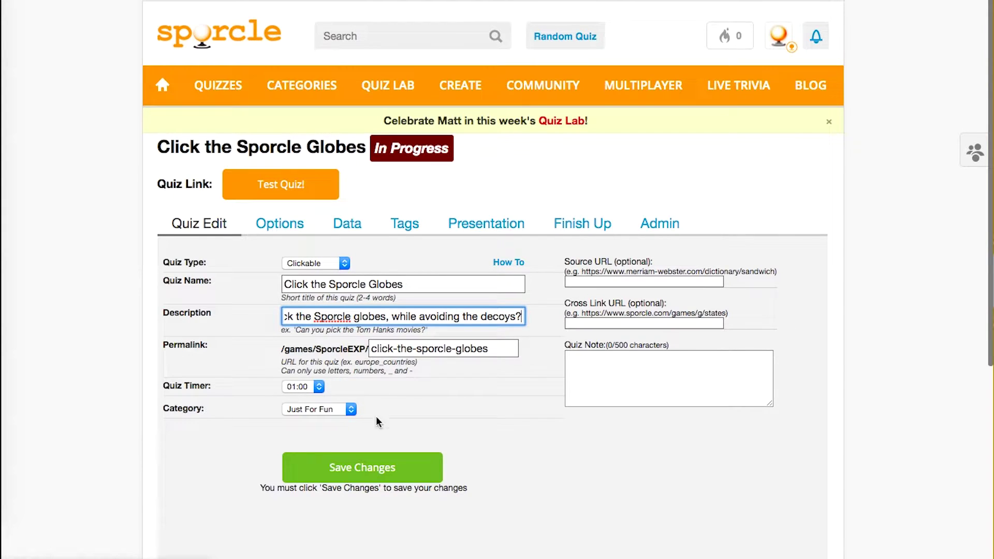
left_click(393, 460)
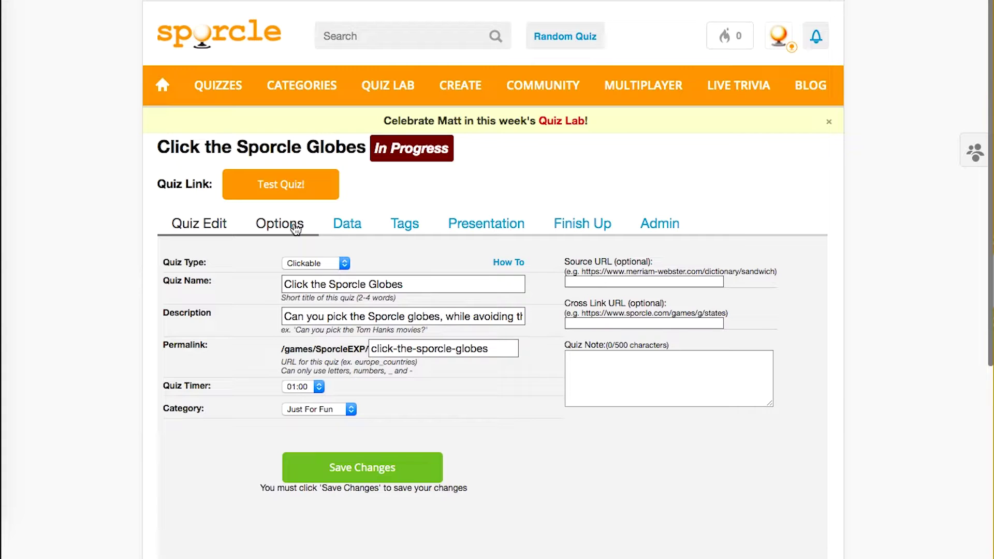
Turn on Allow images and Hide answer text, turn off forced answer order, and save
left_click(295, 228)
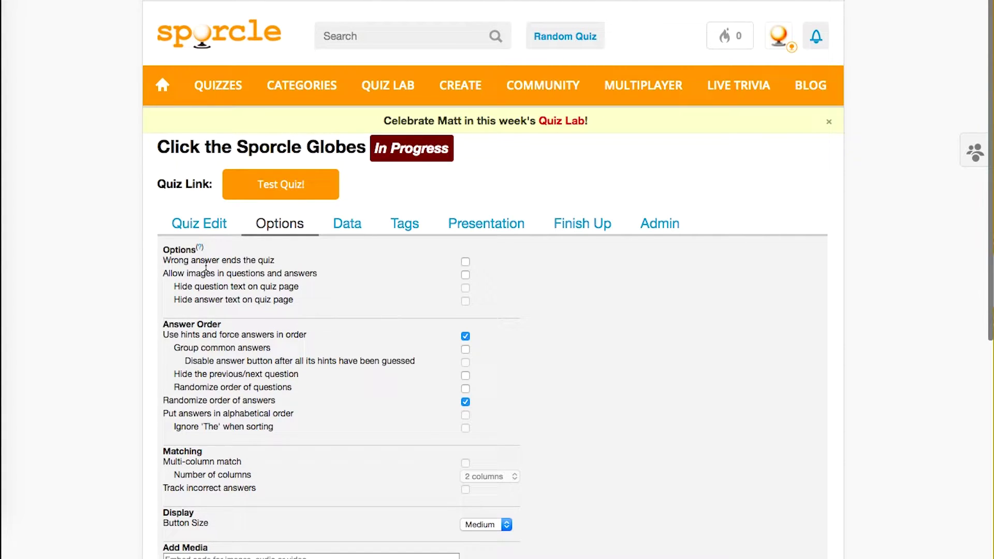
left_click_drag(170, 274, 321, 275)
left_click(321, 275)
left_click(466, 276)
left_click(466, 302)
scroll(317, 357, "down", 3)
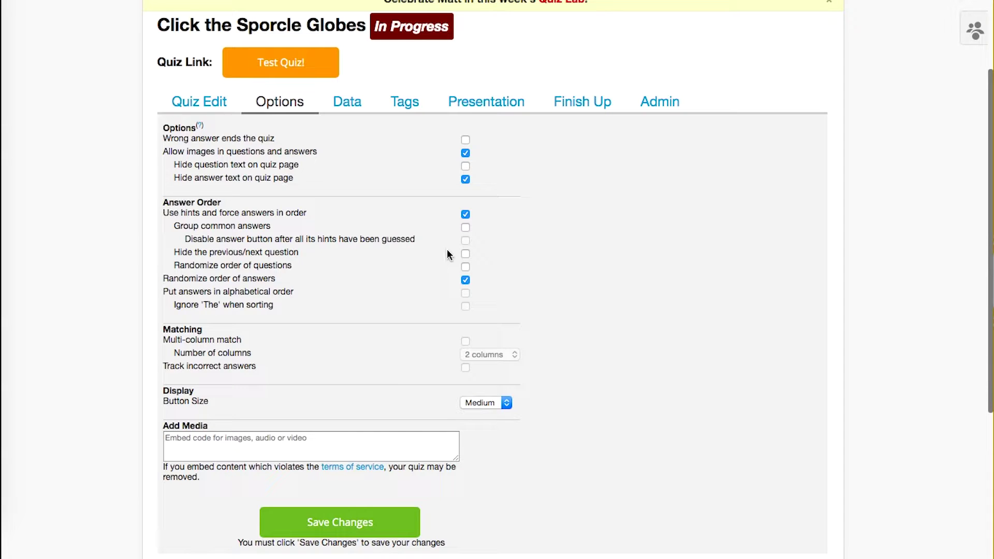
left_click(466, 214)
left_click_drag(187, 280, 259, 281)
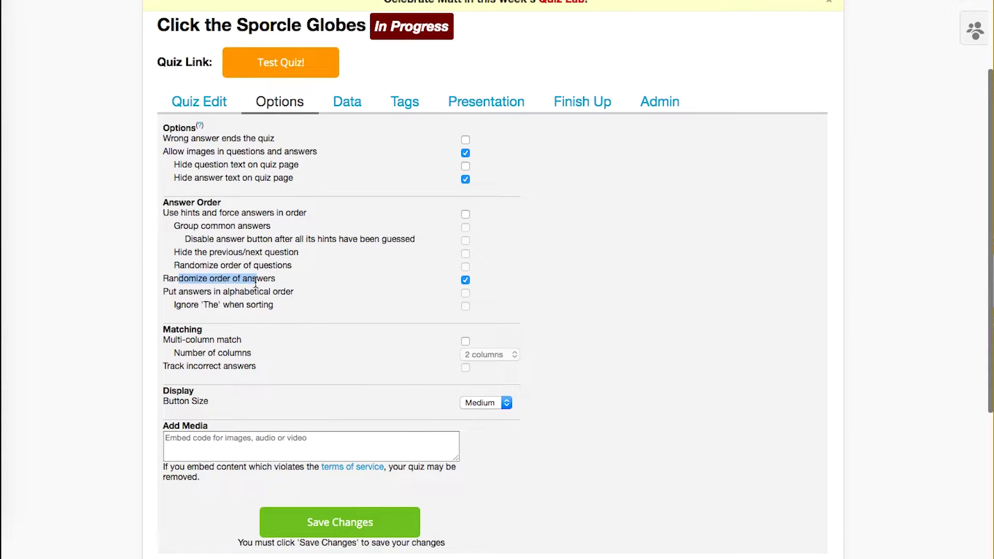
left_click(271, 284)
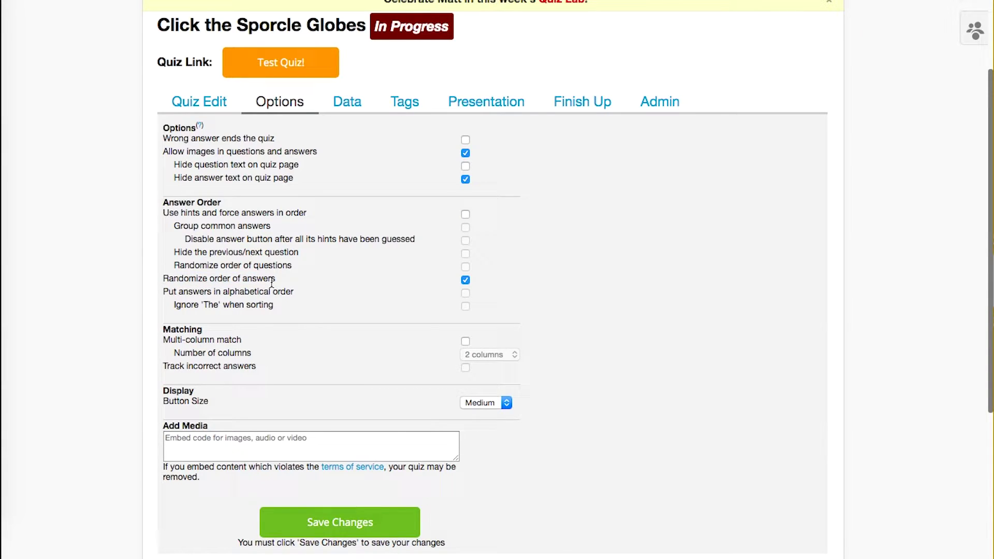
left_click(344, 524)
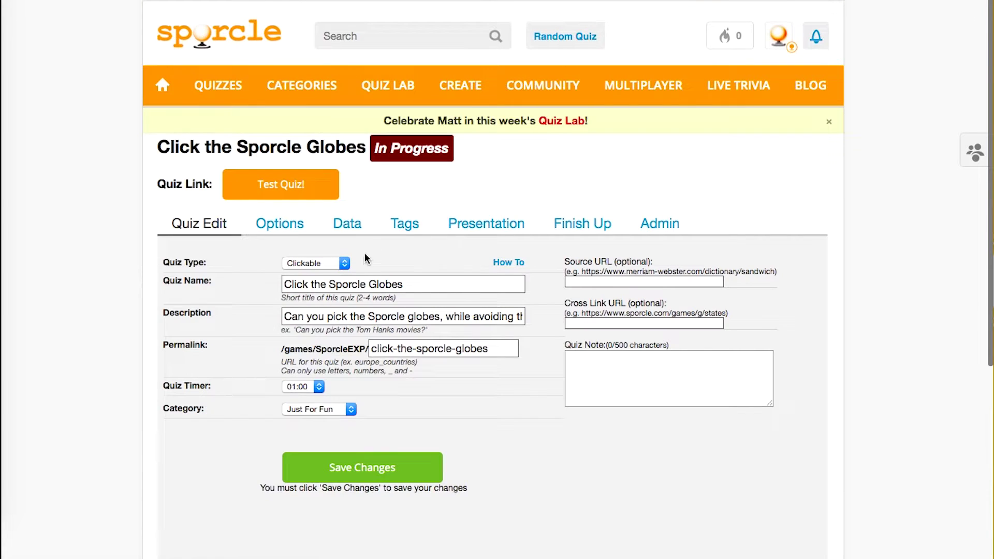
left_click(373, 227)
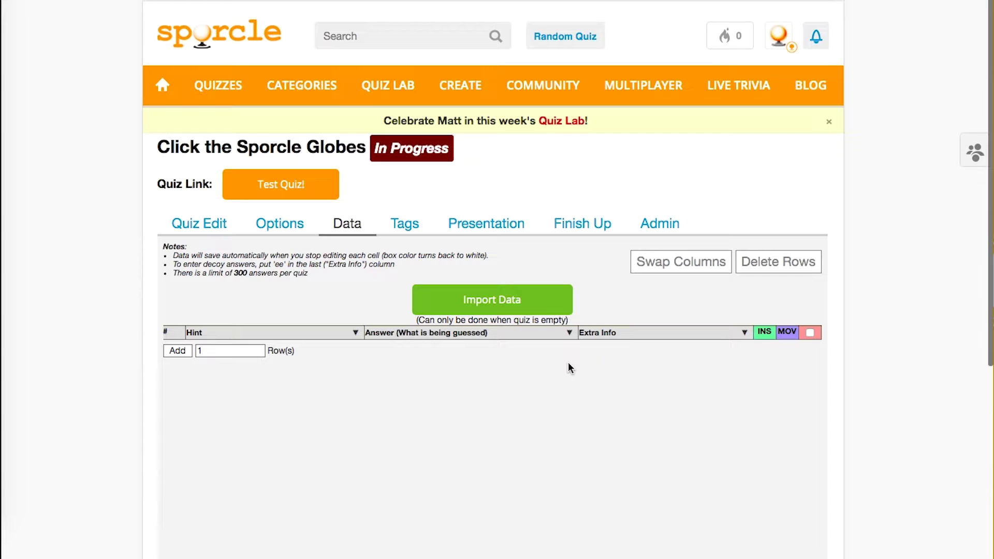
Add 20 empty rows to the quiz's answer data table
double_click(243, 350)
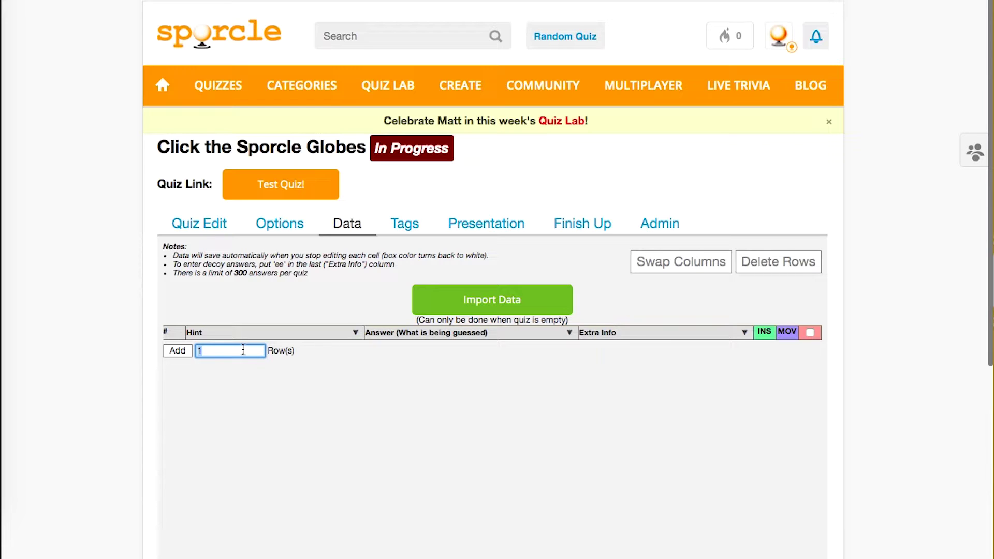
type("20")
left_click(189, 352)
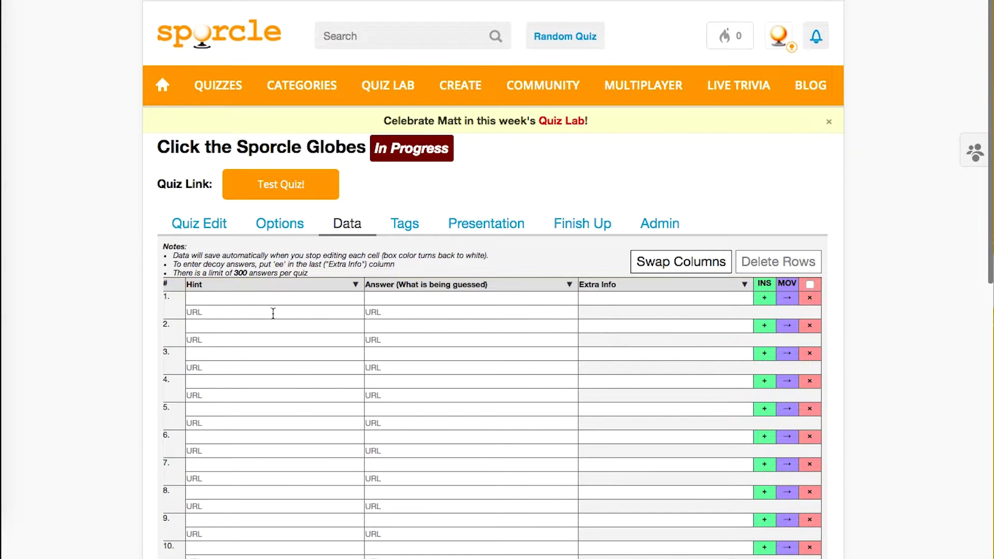
left_click(273, 312)
left_click(384, 311)
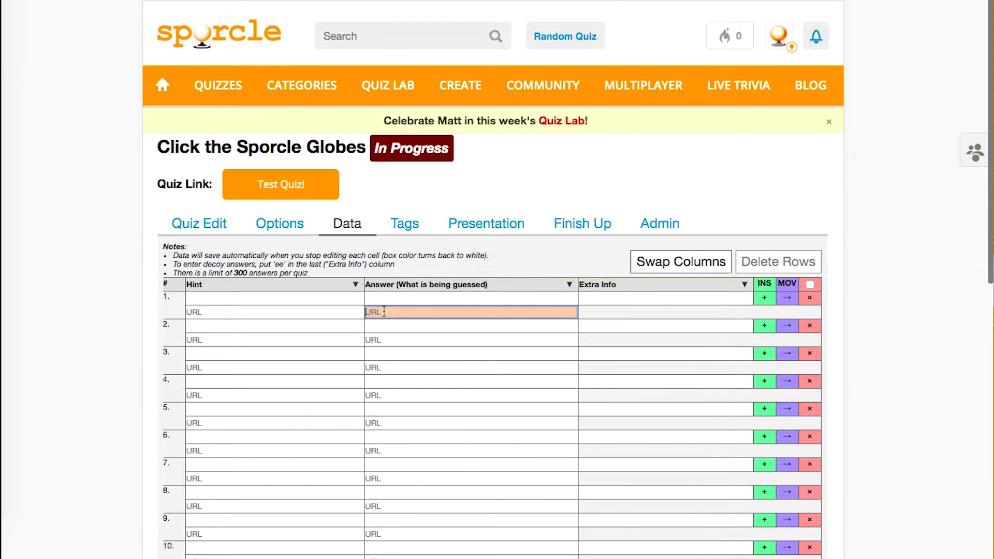
Paste the hint 'Click the Sporcle globes' down the Hint cells of rows 1 to 18
left_click(280, 299)
type("Click the Sporcle globes")
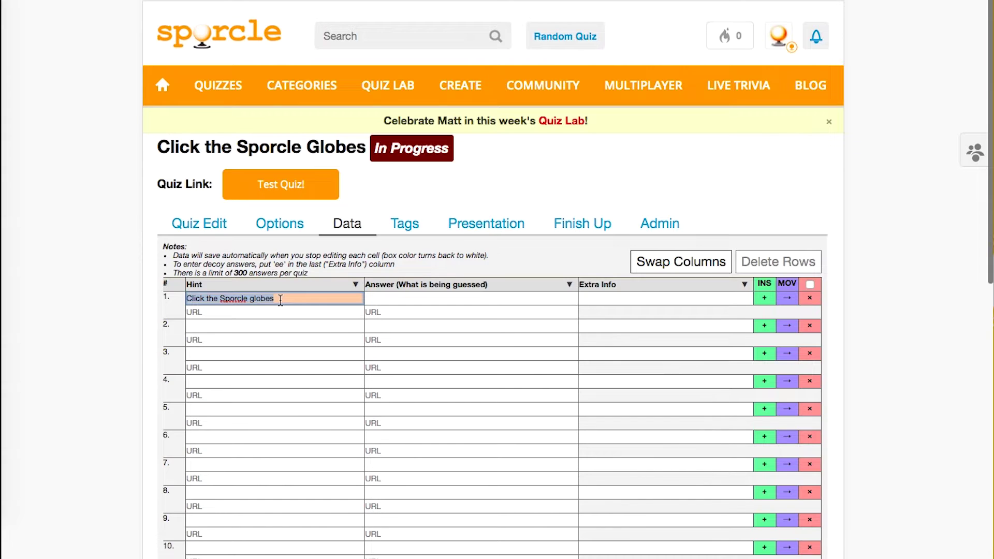
key("Return")
type("Click the Sporcle globes")
key("Return")
type("Click the Sporcle globes")
key("Return")
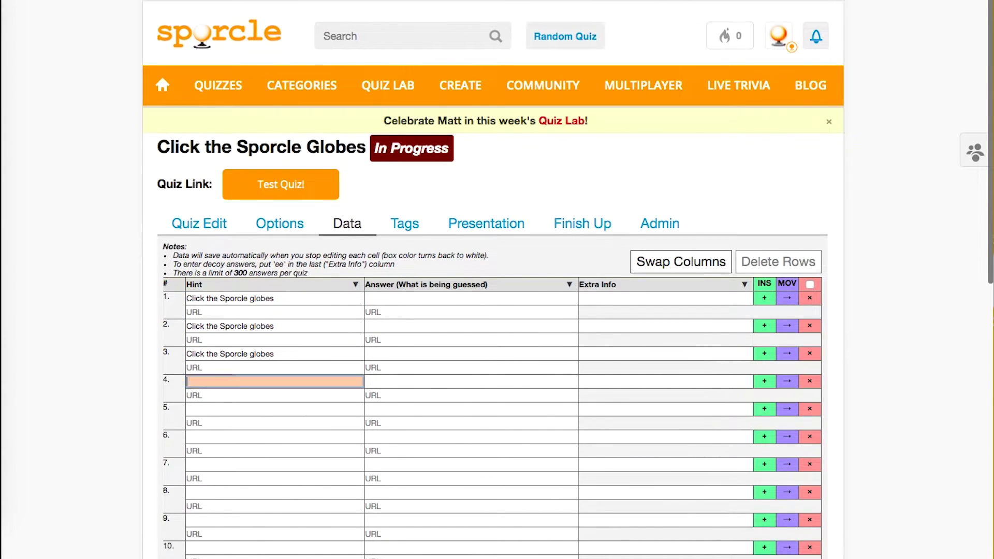
type("Click the Sporcle globes")
key("Return")
type("Click the Sporcle globes")
key("Return")
type("Click the Sporcle globes")
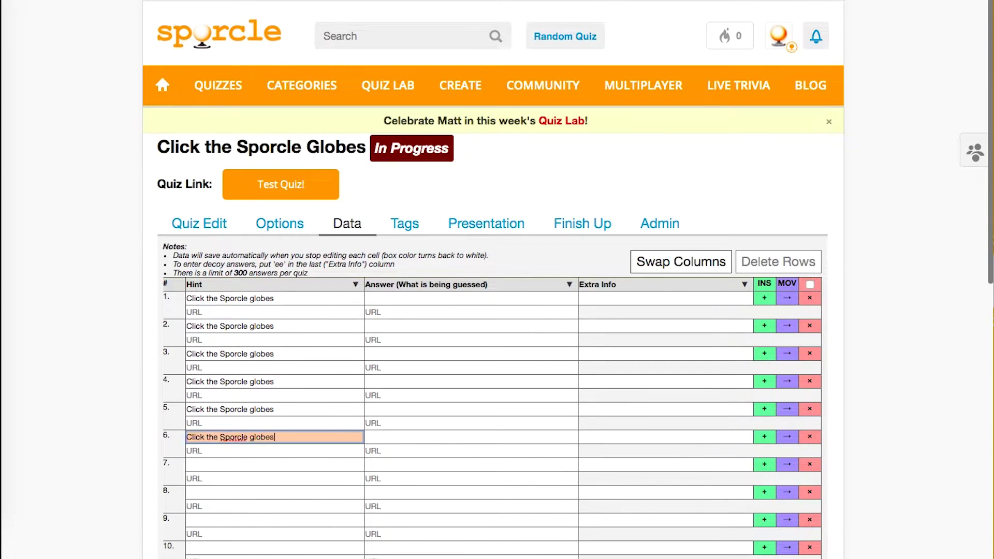
key("Return")
type("Click the Sporcle globes")
key("Return")
type("Click the Sporcle globes")
key("Return")
type("Click the Sporcle globes")
key("Return")
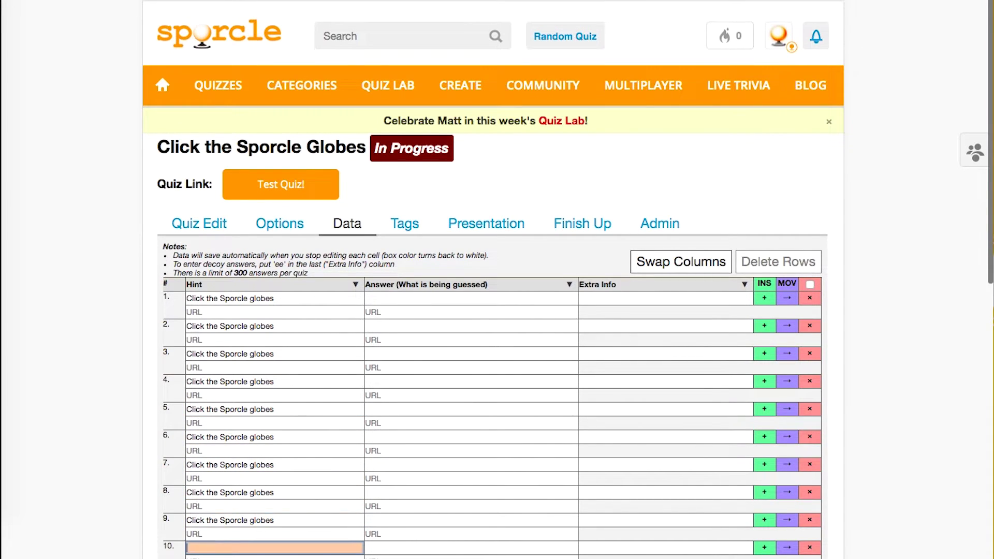
type("Click the Sporcle globes")
key("Return")
type("Click the Sporcle globes")
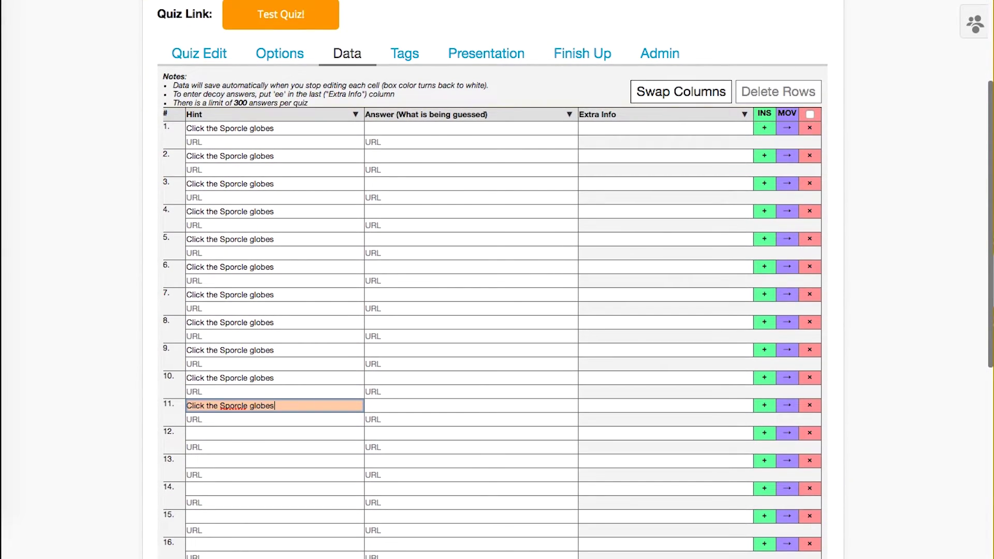
key("Return")
left_click(200, 78)
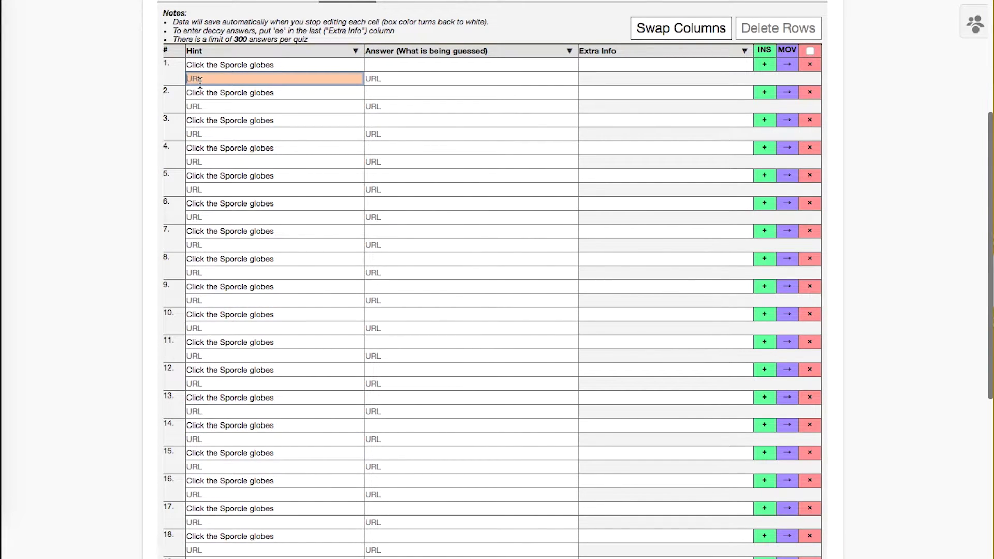
Enter 'Sporcle Globe' as row 1's answer and copy it
left_click(409, 75)
left_click(417, 65)
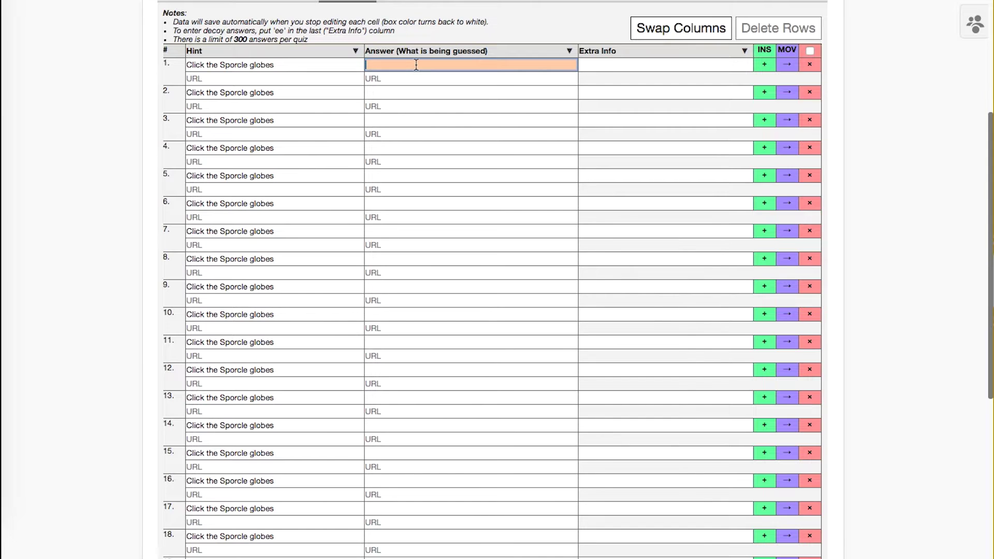
type("Sporcle Globe")
key("ctrl+shift+Left")
key("ctrl+shift+Left")
key("ctrl+c")
key("Down")
Paste 'Sporcle Globe' into the Answer cells of rows 2 through 10
key("Up")
key("ctrl+v")
key("Down")
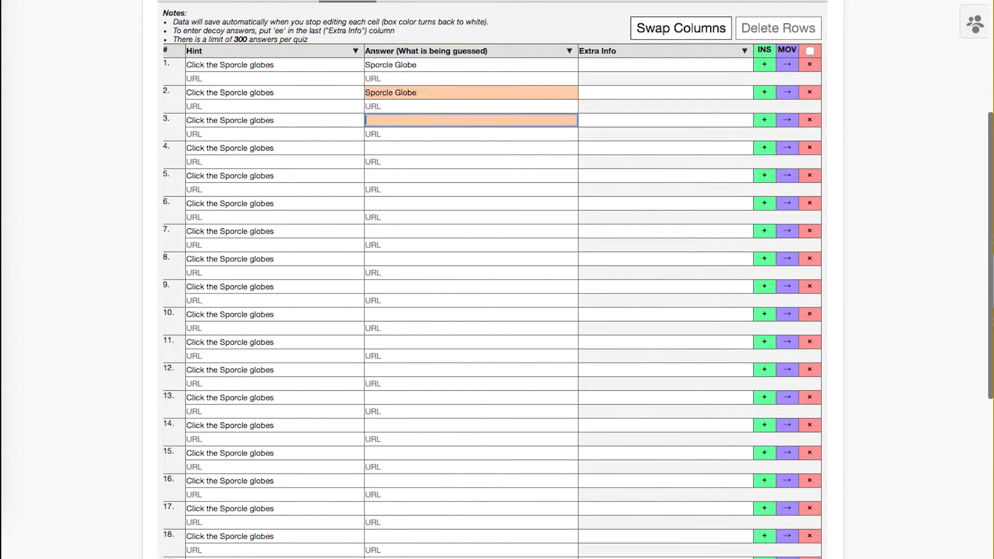
key("ctrl+v")
key("Down")
key("ctrl+v")
key("Down")
key("ctrl+v")
key("Down")
key("ctrl+v")
key("Down")
key("ctrl+v")
key("Down")
key("ctrl+v")
key("Down")
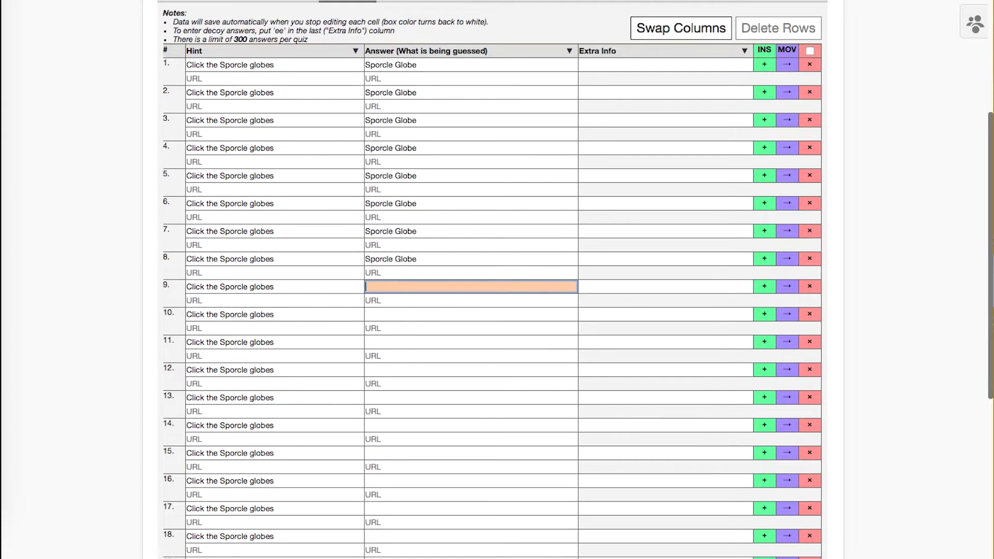
key("ctrl+v")
key("Down")
key("ctrl+v")
left_click(379, 77)
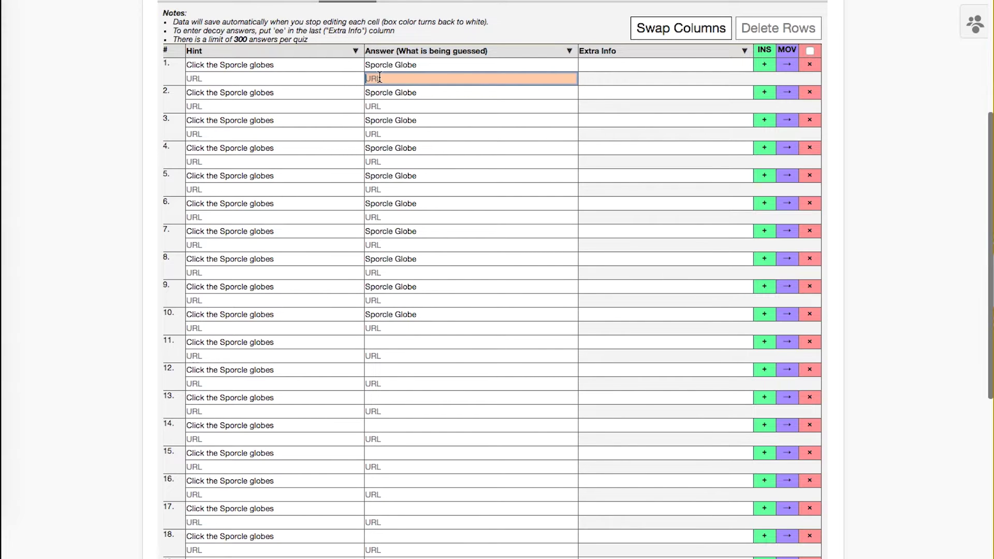
key("ctrl+v")
key("Down")
key("ctrl+v")
key("Down")
key("ctrl+v")
key("Down")
key("ctrl+v")
key("Down")
key("ctrl+v")
key("Down")
key("ctrl+v")
key("Down")
type("https://i.imgur.com/HoFifvX.jpg?1")
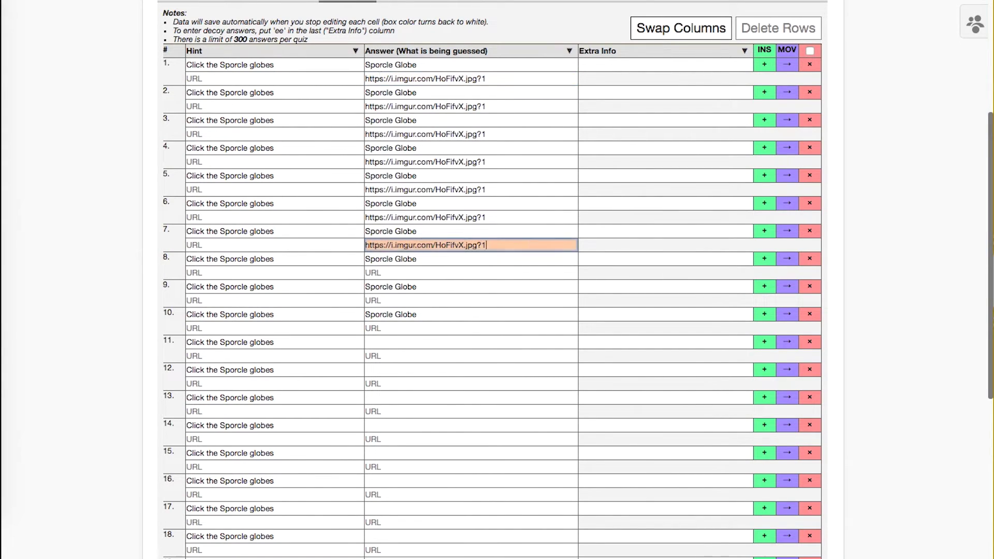
key("Down")
type("https://i.imgur.com/HoFifvX.jpg?1")
key("Down")
type("https://i.imgur.com/HoFifvX.jpg?1")
key("Down")
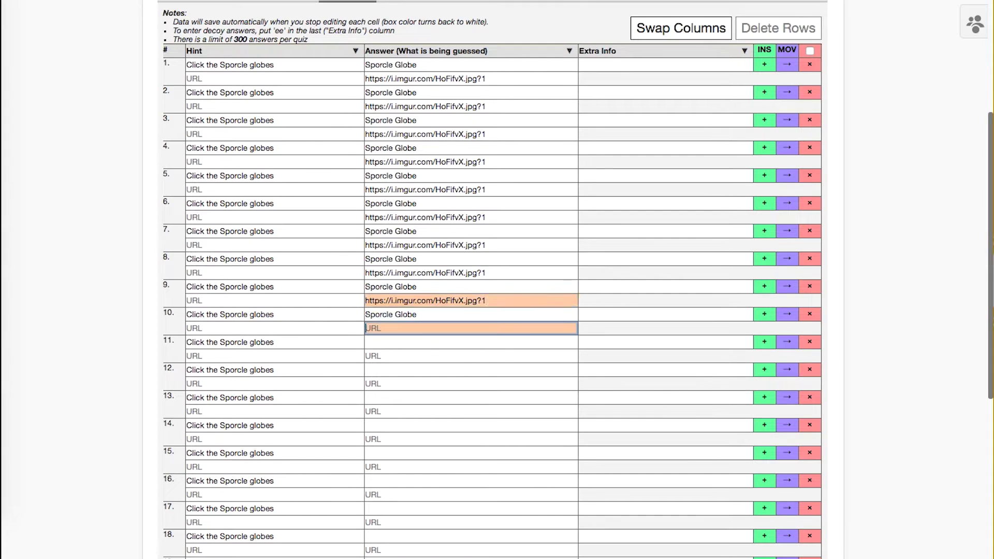
type("https://i.imgur.com/HoFifvX.jpg?1")
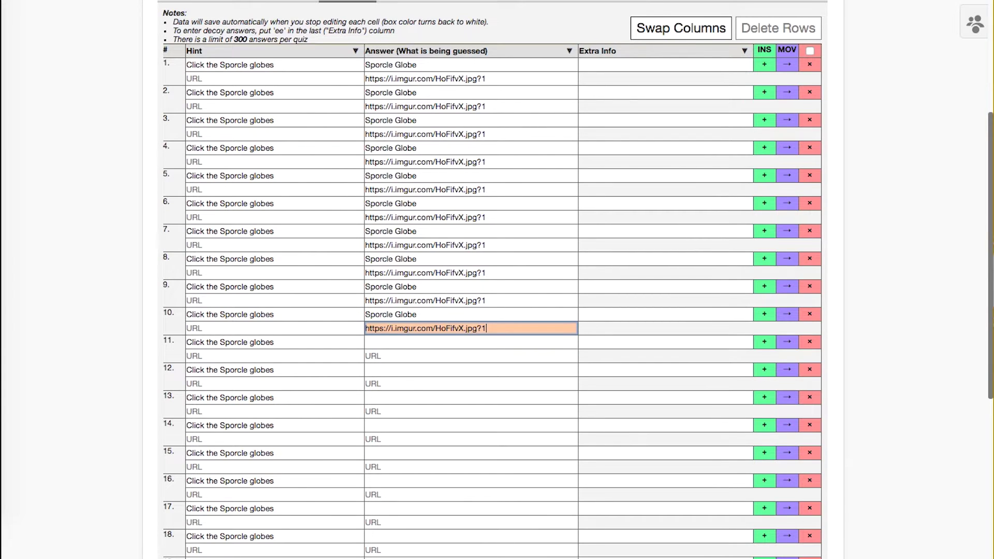
left_click(415, 343)
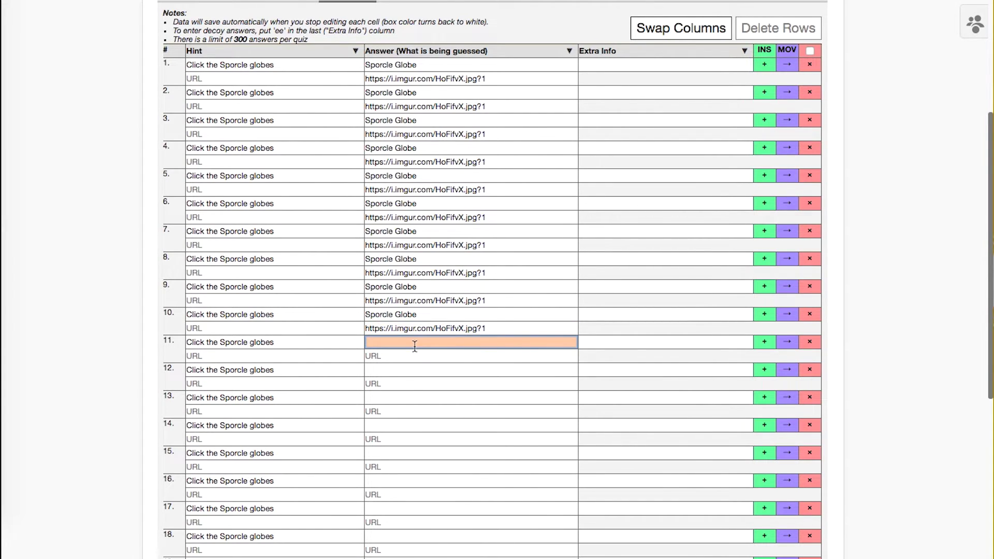
scroll(415, 346, "down", 1)
scroll(415, 346, "up", 5)
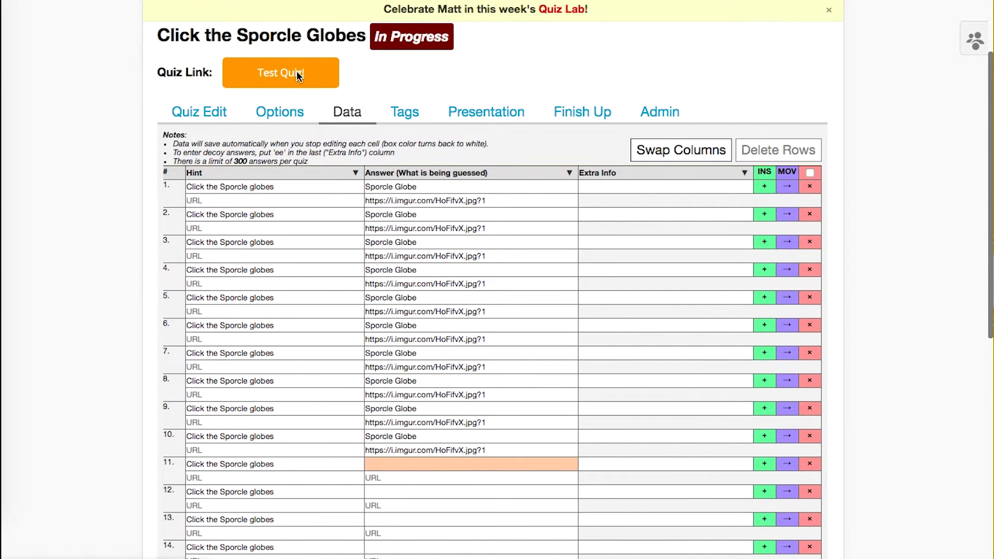
left_click(297, 75)
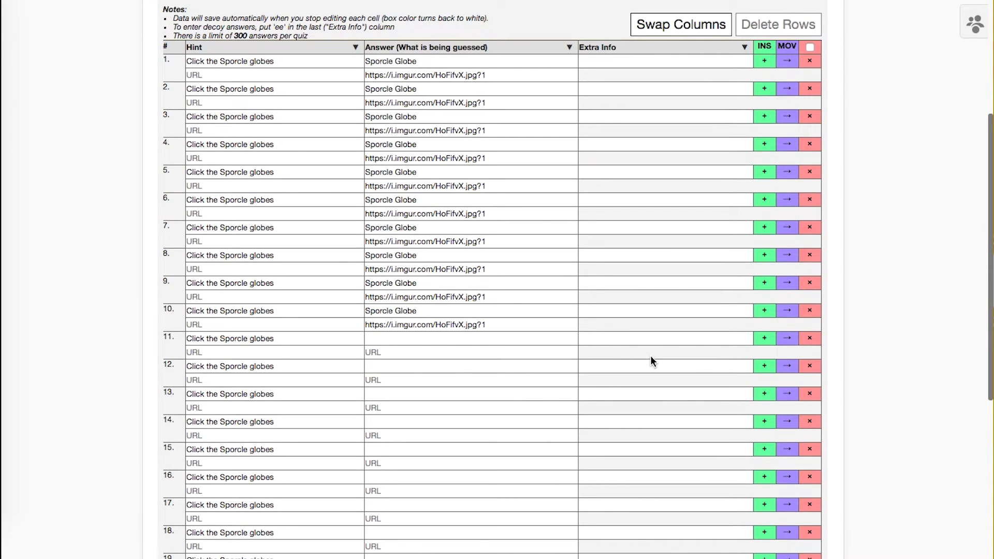
Enter 'ee' in the Extra Info cells of rows 11 through 20
left_click(652, 342)
type("ee")
key("Return")
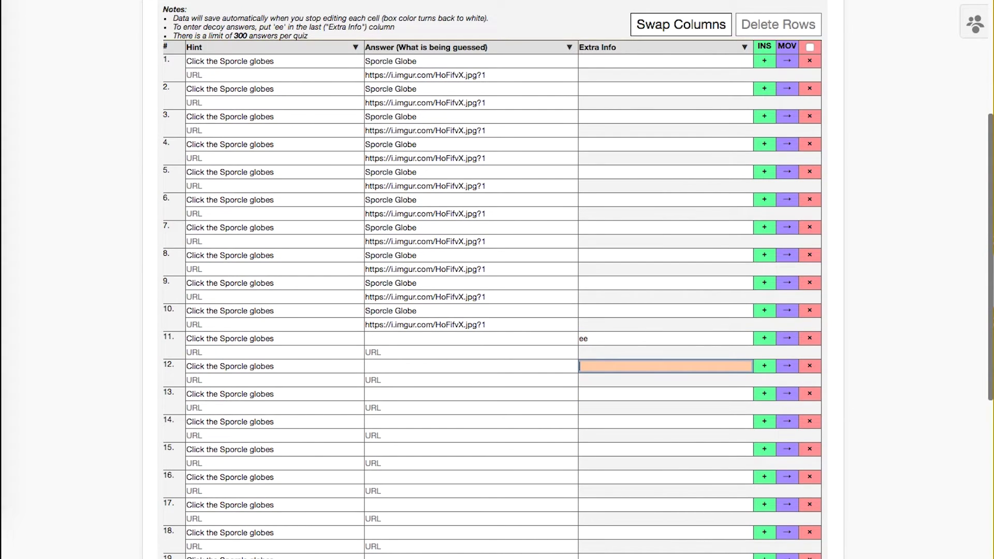
type("ee")
key("Return")
type("ee")
key("Return")
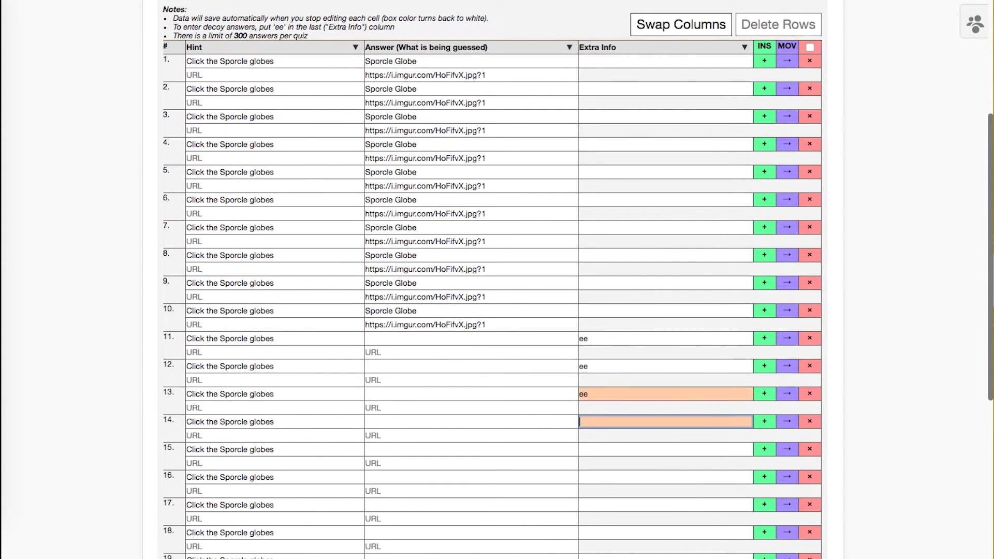
type("ee")
key("Return")
type("ee")
key("Return")
type("ee")
key("Return")
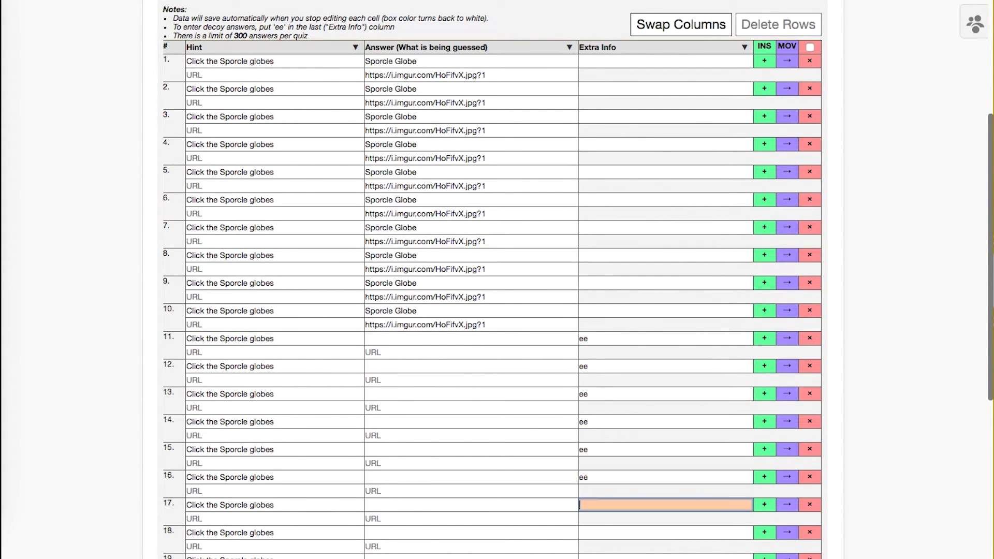
type("ee")
key("Return")
type("ee")
key("Return")
type("ee")
key("Return")
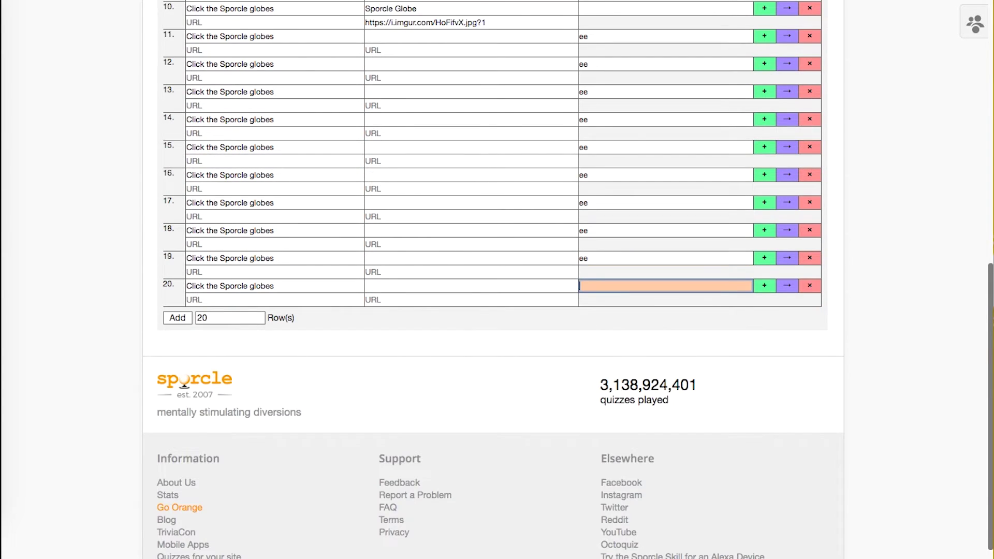
type("ee")
left_click(614, 257)
scroll(592, 259, "up", 5)
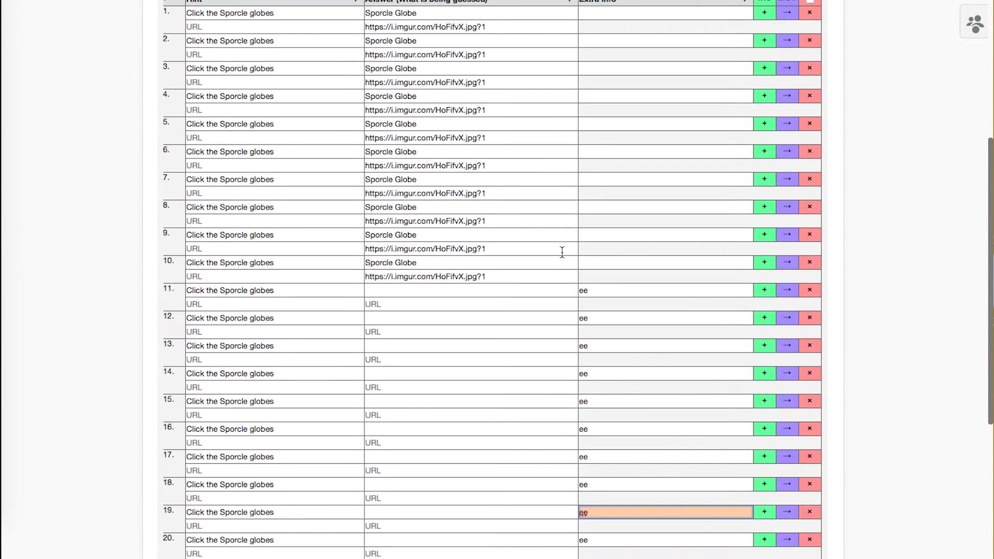
Enter the decoy answer 'Plasma Globe' and begin adding its image URL
left_click(454, 291)
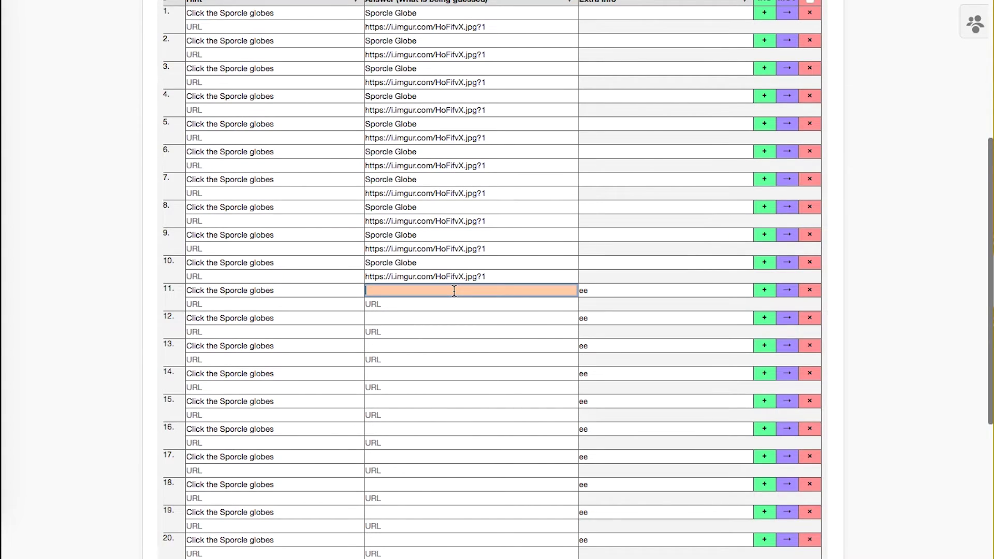
type("Boston Glo")
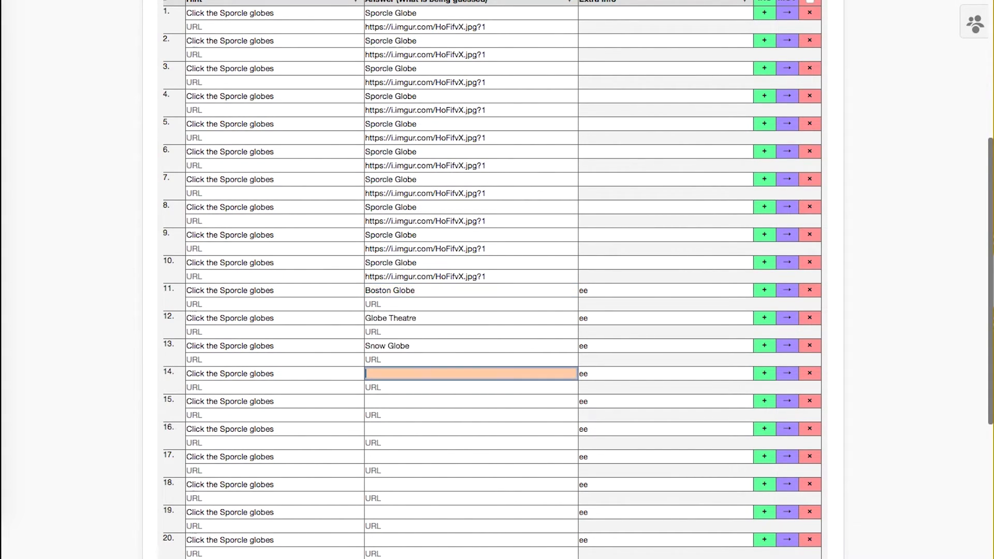
type("Plasma Globe")
key("Return")
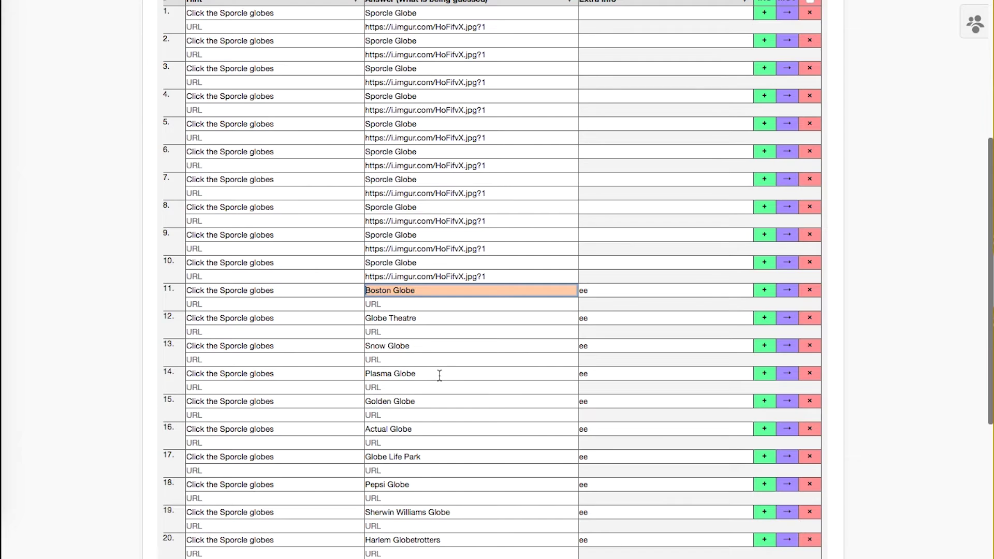
left_click(420, 443)
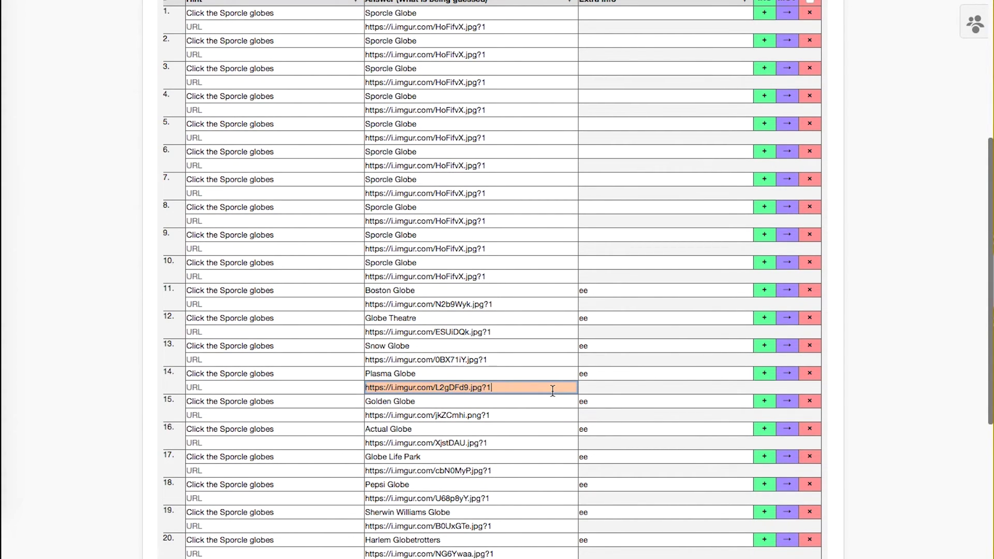
scroll(553, 390, "up", 3)
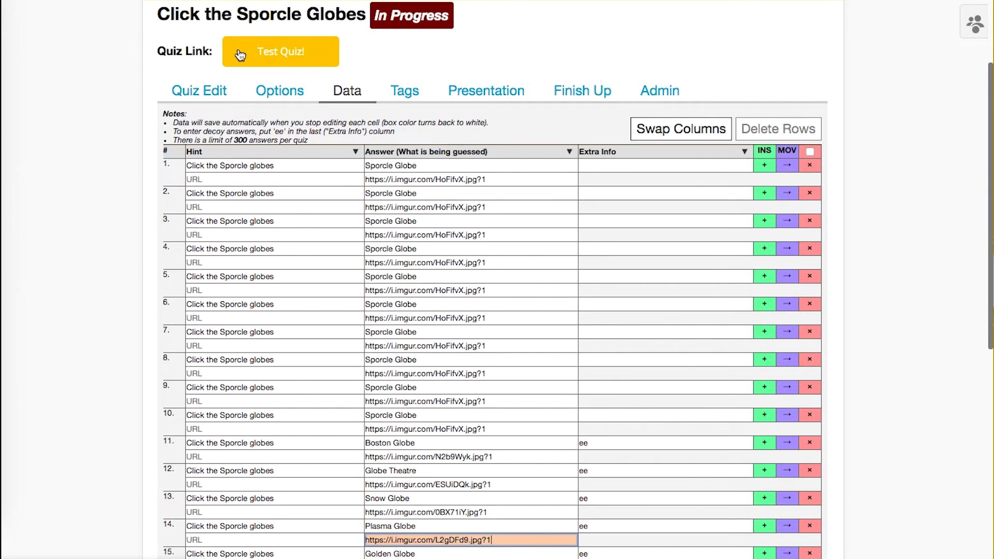
Pick four Sporcle globe tiles in the test run to reach a 4/10 score
left_click(240, 54)
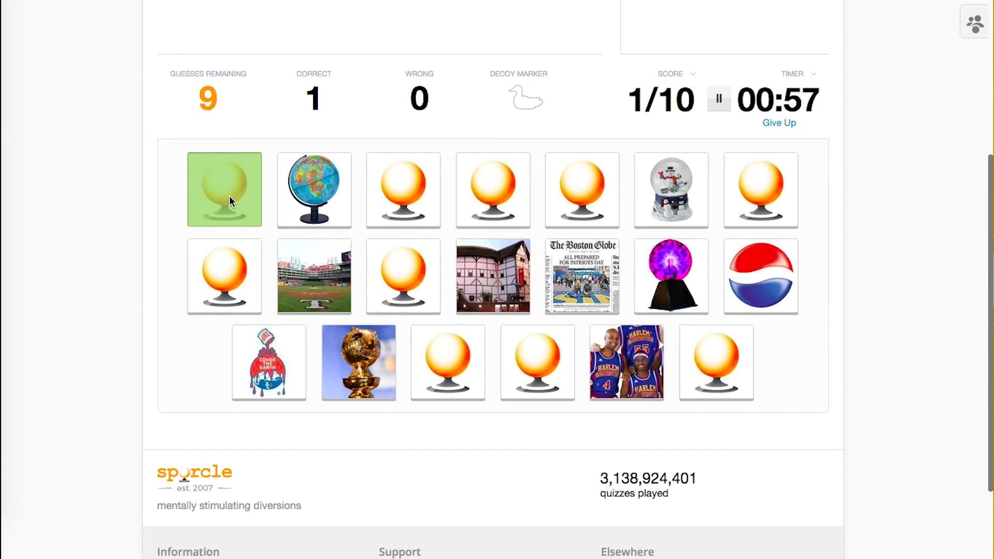
left_click(409, 204)
left_click(523, 208)
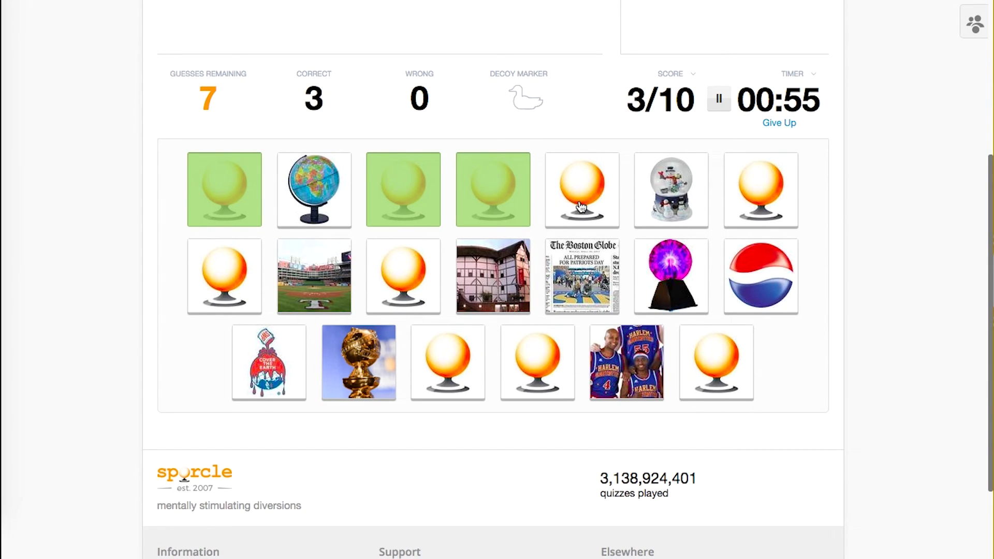
left_click(565, 214)
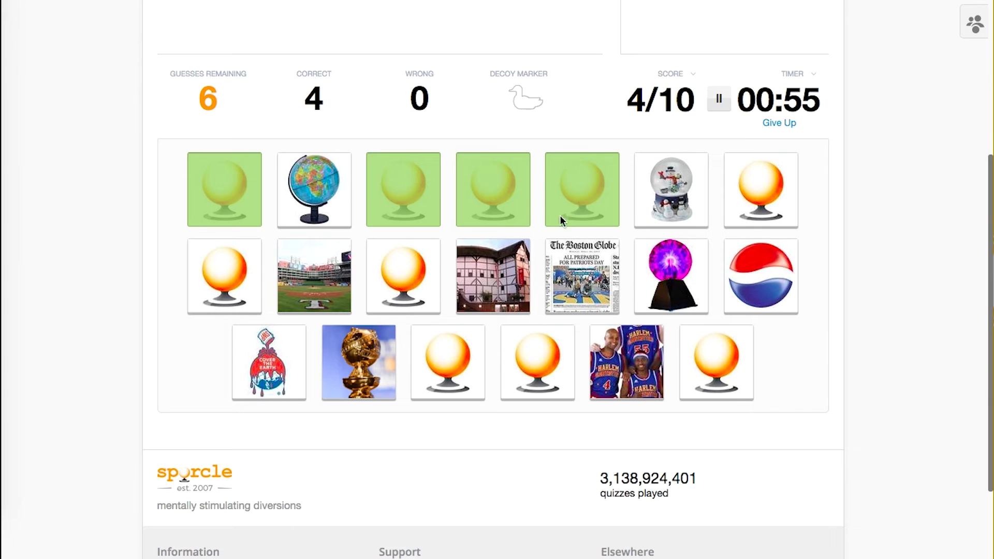
Try the snow globe, plasma ball, Boston Globe and Harlem Globetrotters decoys, leaving 2 guesses
left_click(661, 191)
left_click(671, 280)
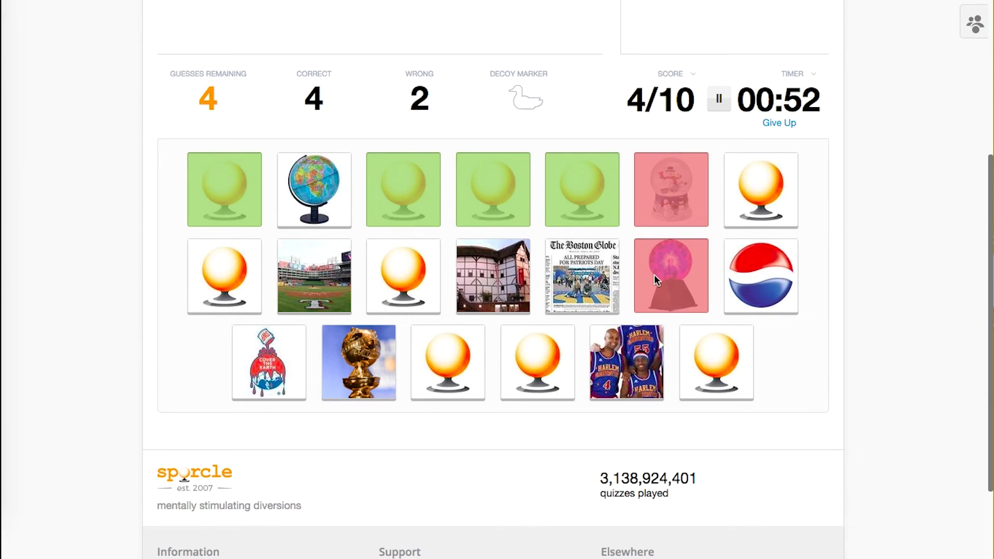
left_click(590, 288)
left_click(617, 344)
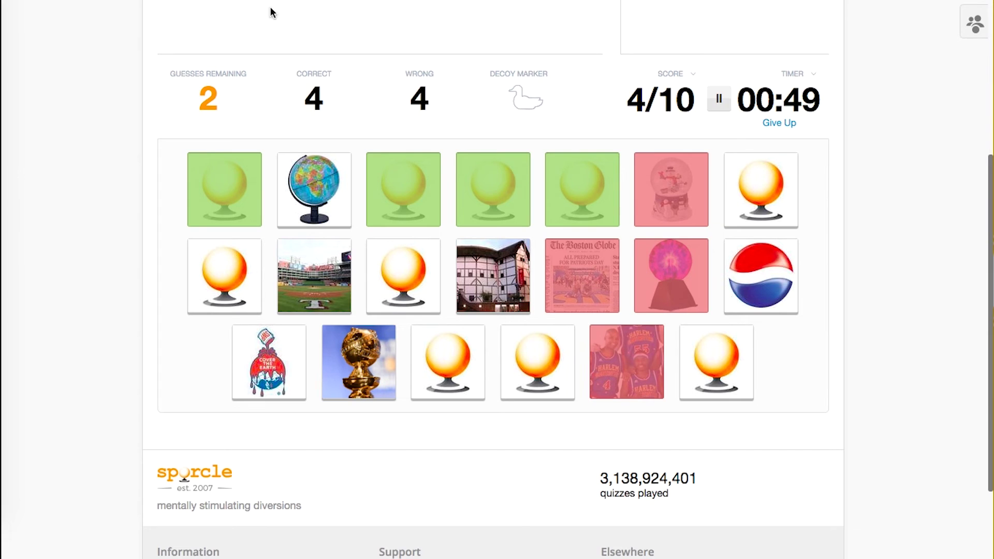